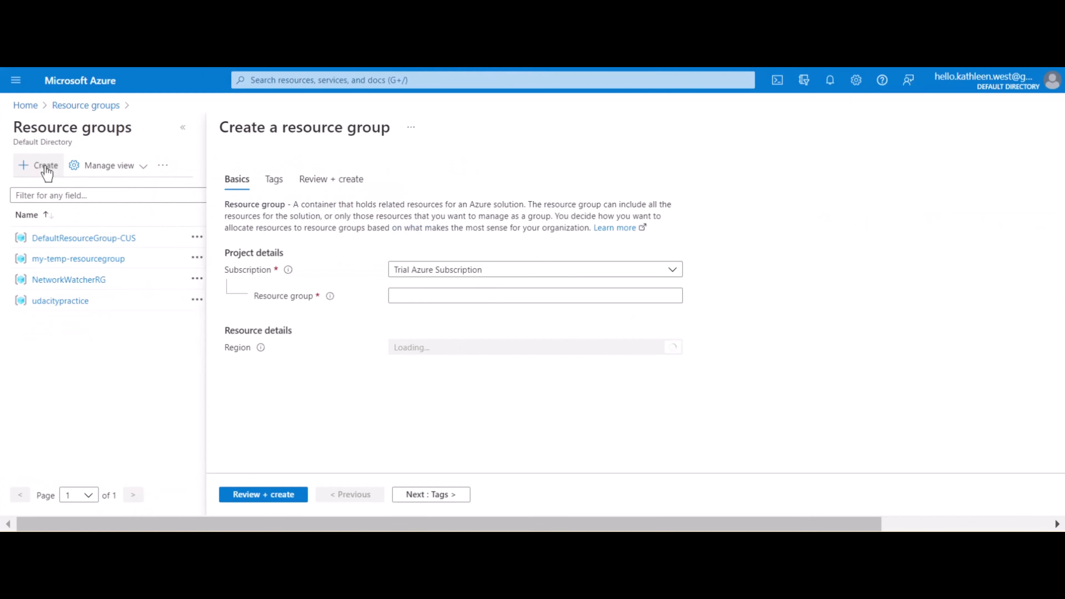
# Create a resource group named resource-group-web-app-demo in the Trial Azure Subscription, keeping the East US region and adding no tags
pyautogui.click(402, 298)
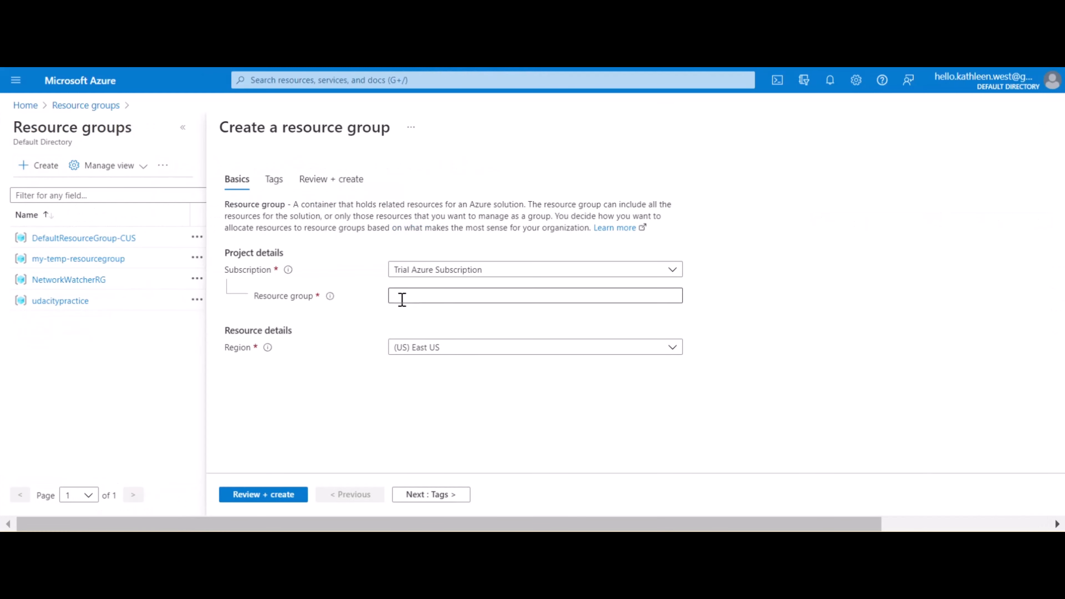
pyautogui.write('resource-group-web-app-demo')
pyautogui.click(598, 394)
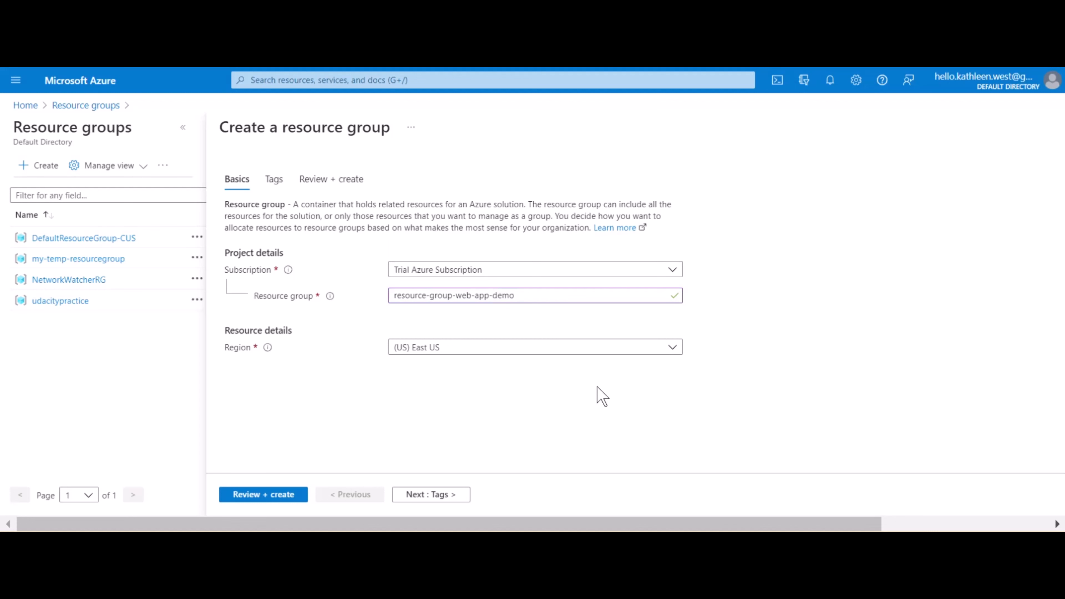
pyautogui.click(447, 497)
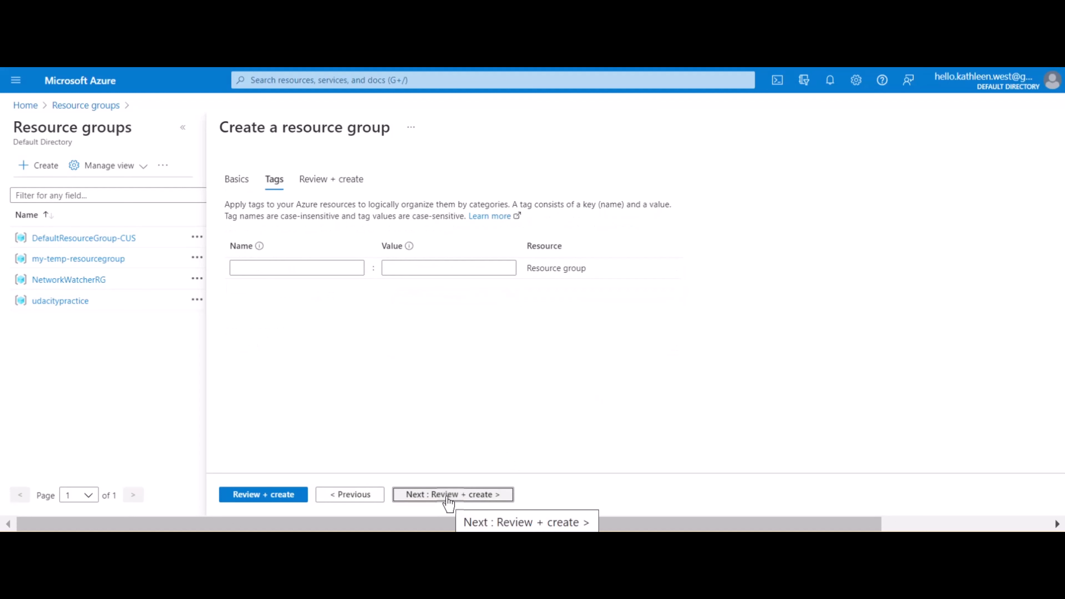
pyautogui.click(448, 495)
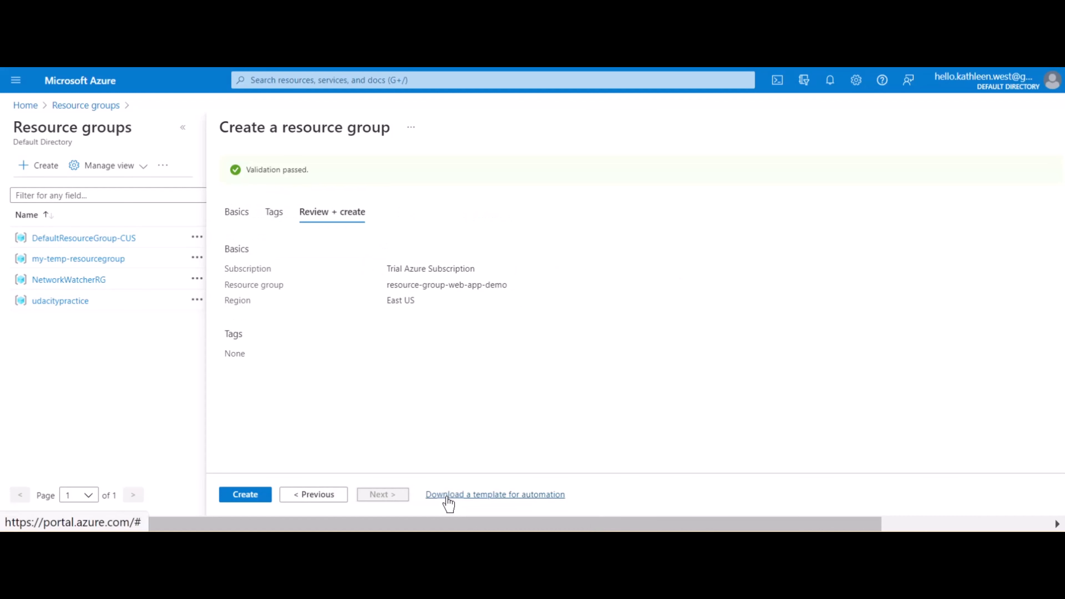
pyautogui.click(255, 502)
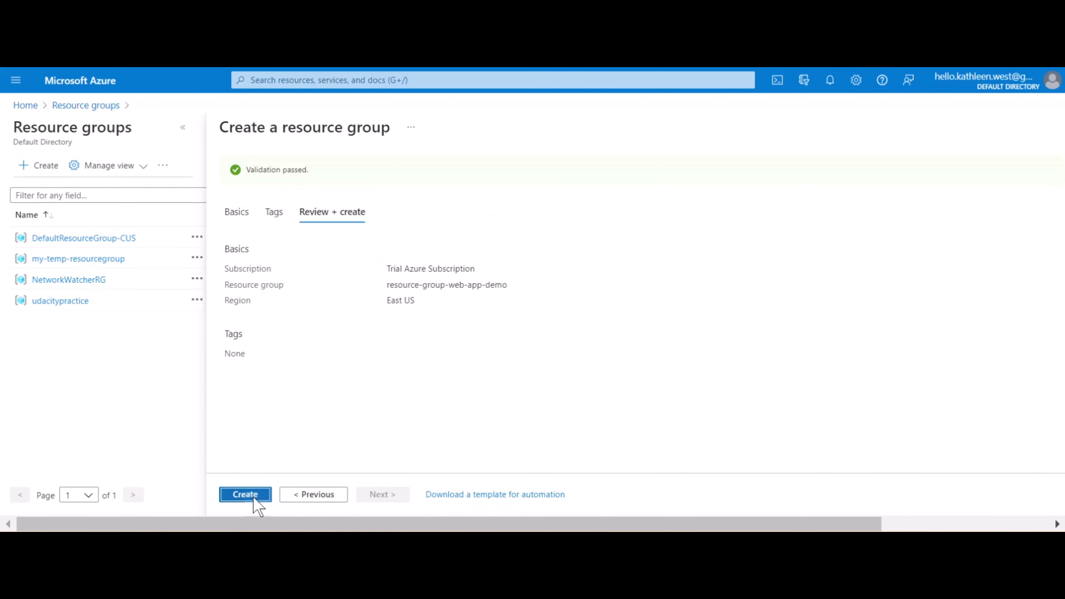
# Open the new resource group, search the Marketplace for "web app" and start creating a Microsoft Web App in the group
pyautogui.click(159, 332)
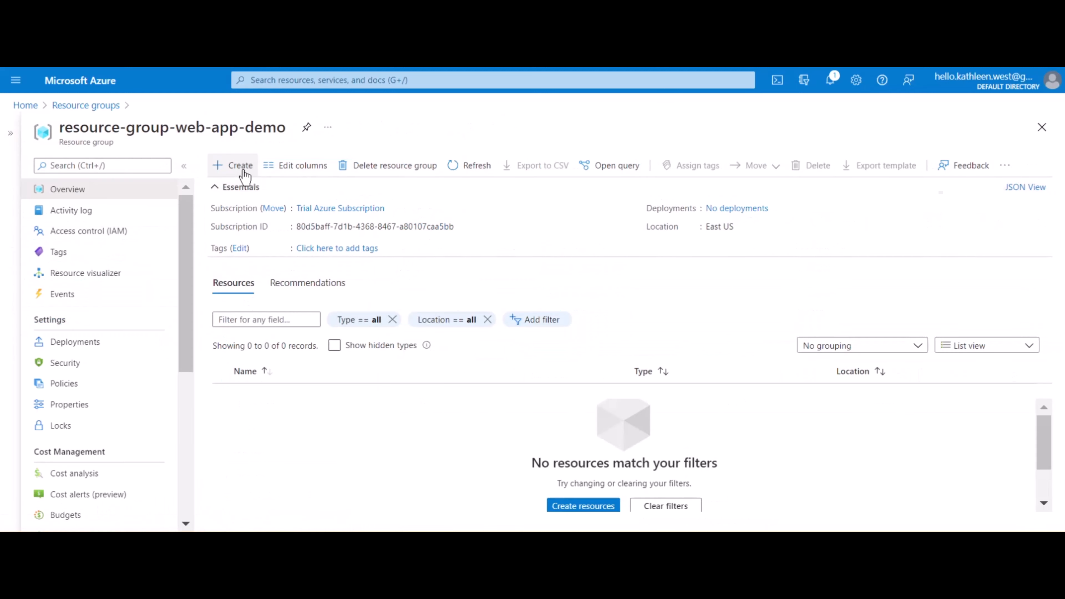
pyautogui.click(243, 168)
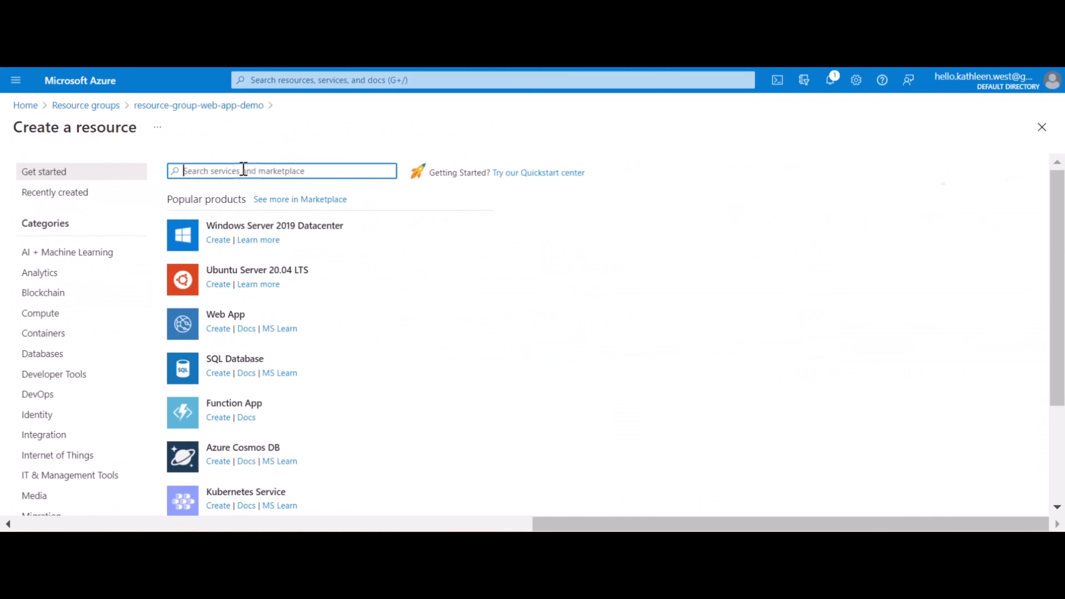
pyautogui.write('web app')
pyautogui.press('Return')
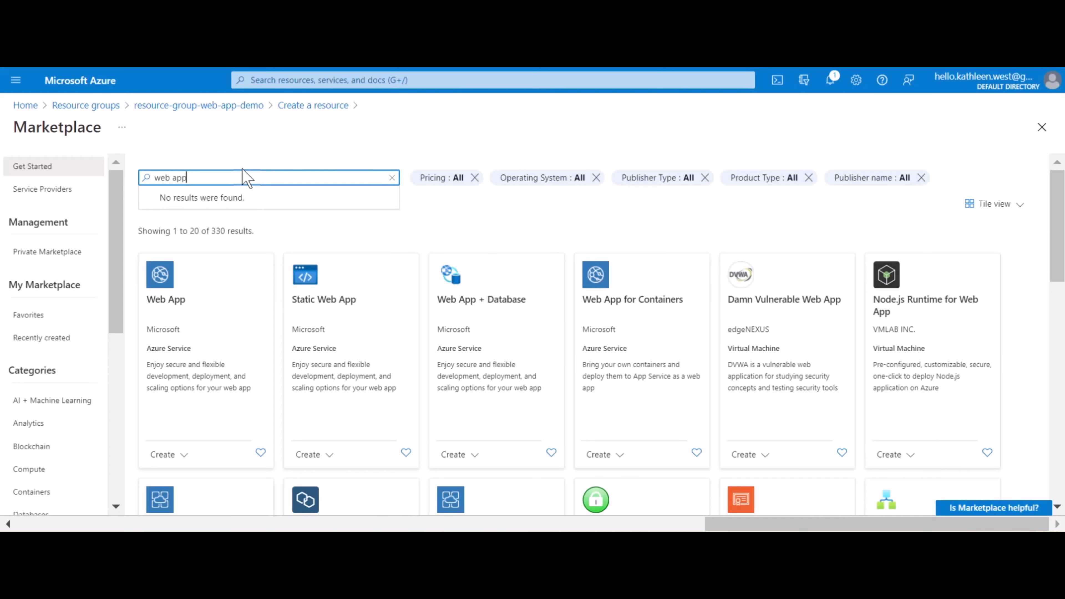
pyautogui.click(174, 305)
pyautogui.click(123, 258)
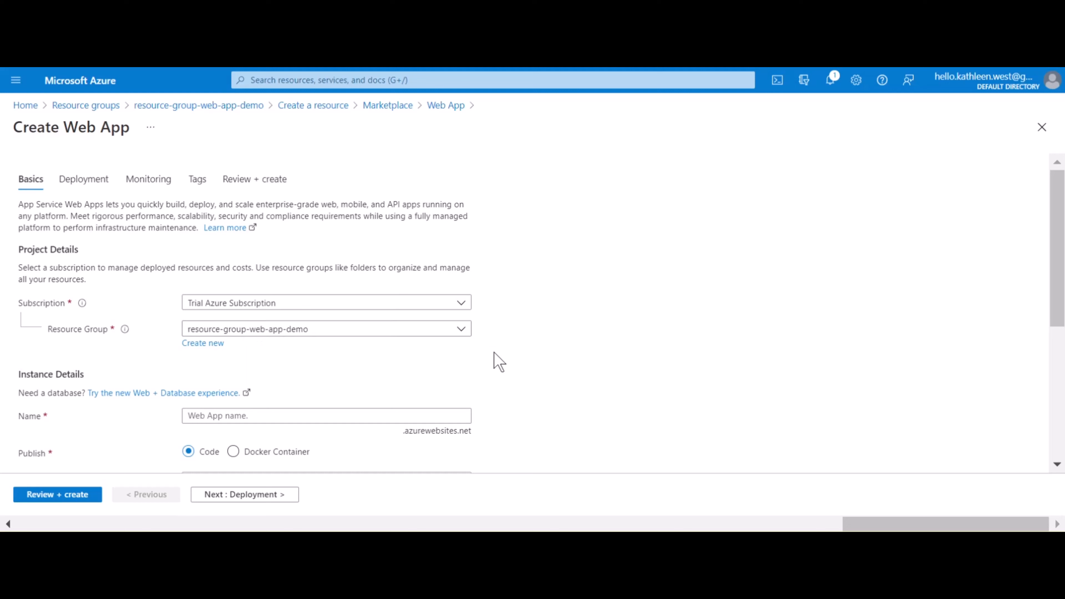
# Name the web app my-web-app-demo in the instance details
pyautogui.scroll(-2, 494, 352)
pyautogui.scroll(-1, 491, 356)
pyautogui.click(338, 319)
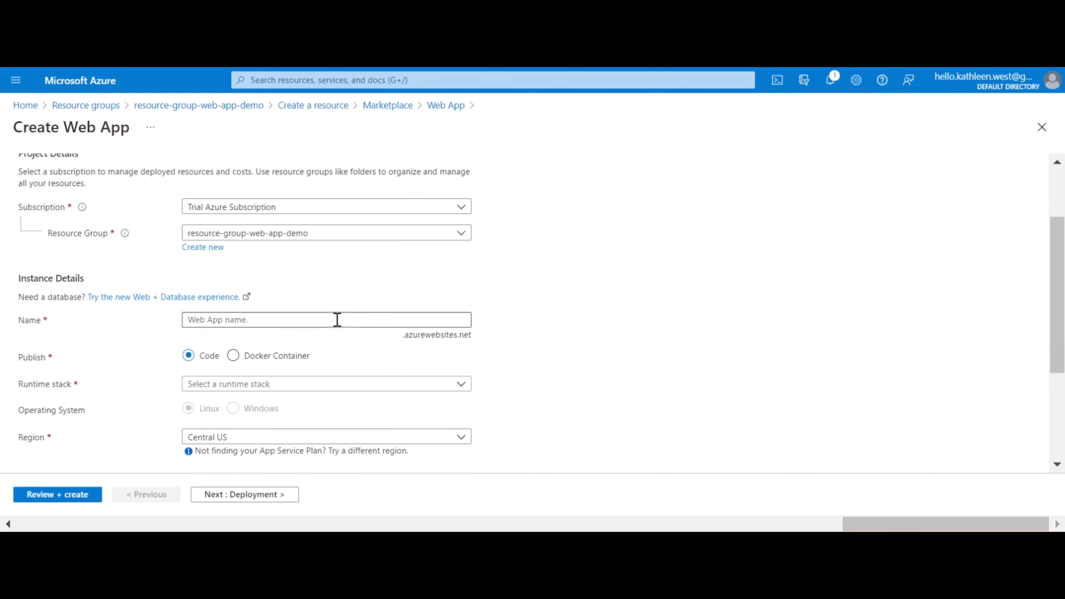
pyautogui.write('my-web-app-demo')
pyautogui.click(554, 308)
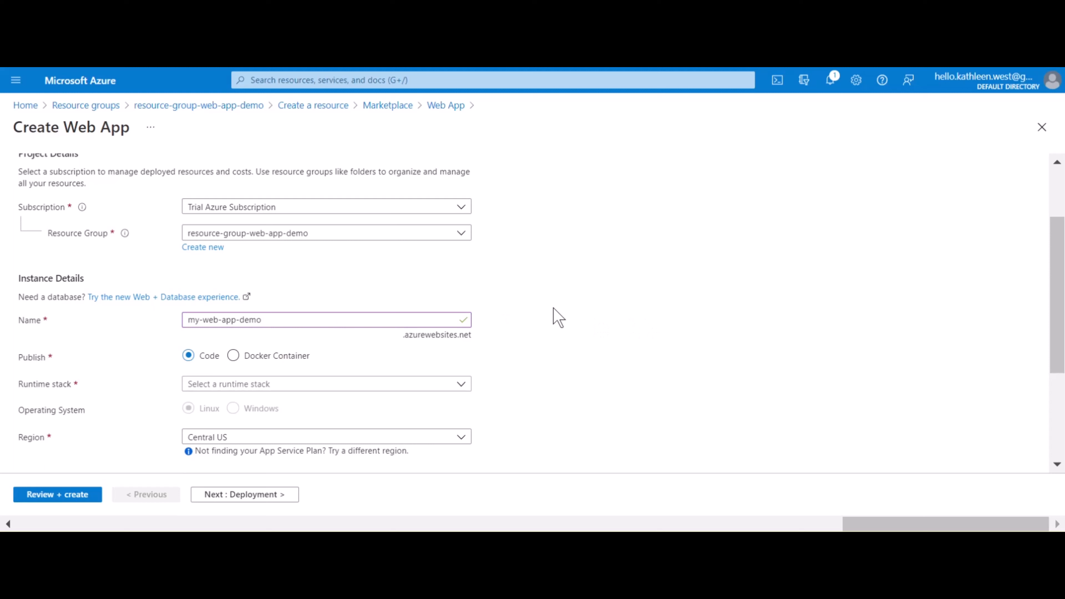
# Set the web app's runtime stack to Python 3.9
pyautogui.scroll(-2, 556, 317)
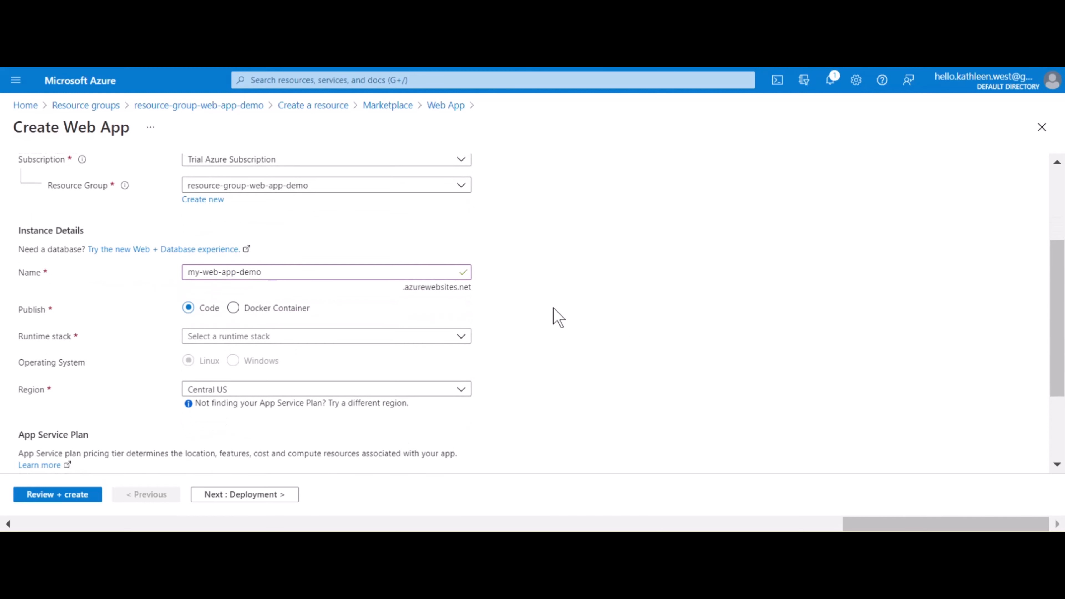
pyautogui.click(462, 290)
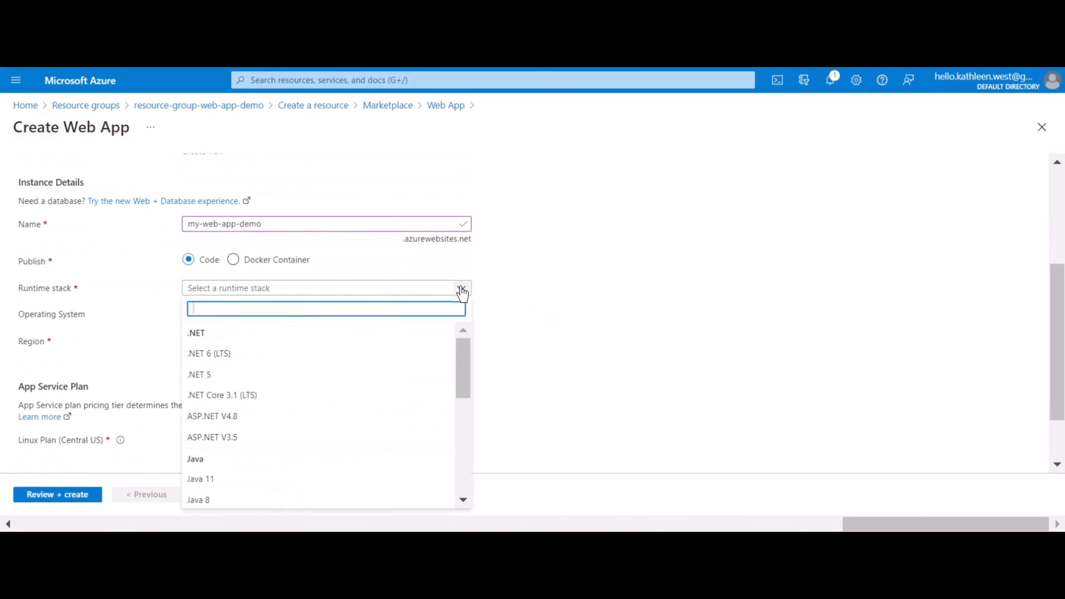
pyautogui.scroll(-3, 381, 390)
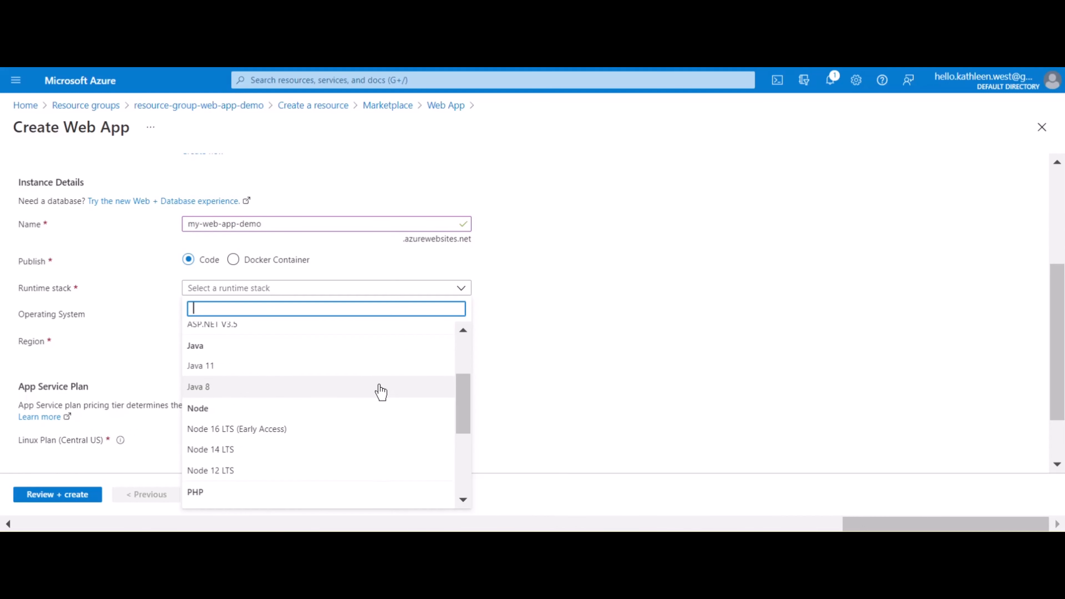
pyautogui.scroll(-3, 381, 393)
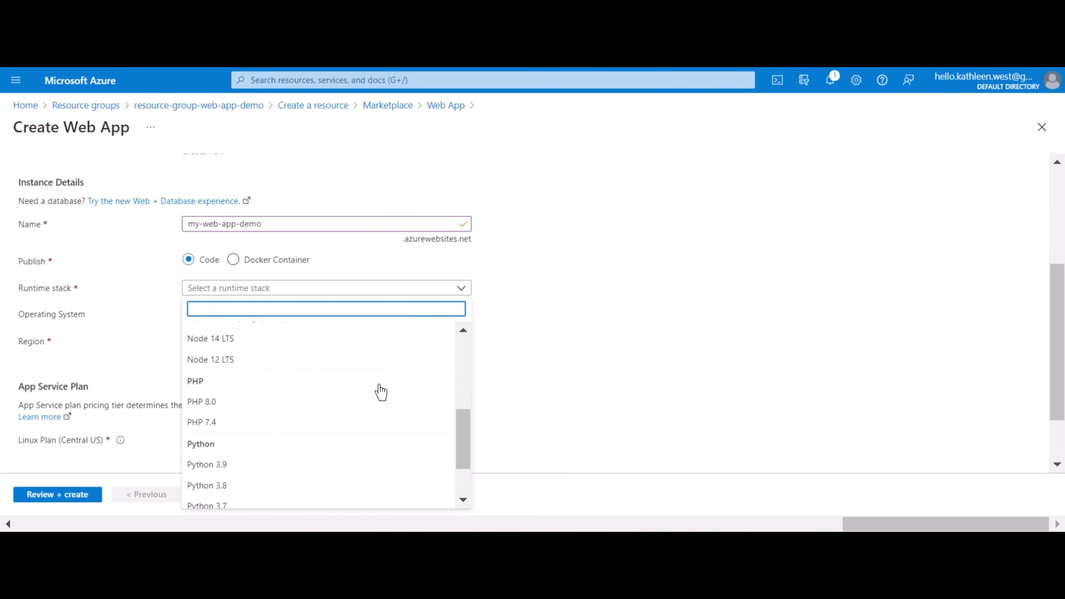
pyautogui.click(334, 439)
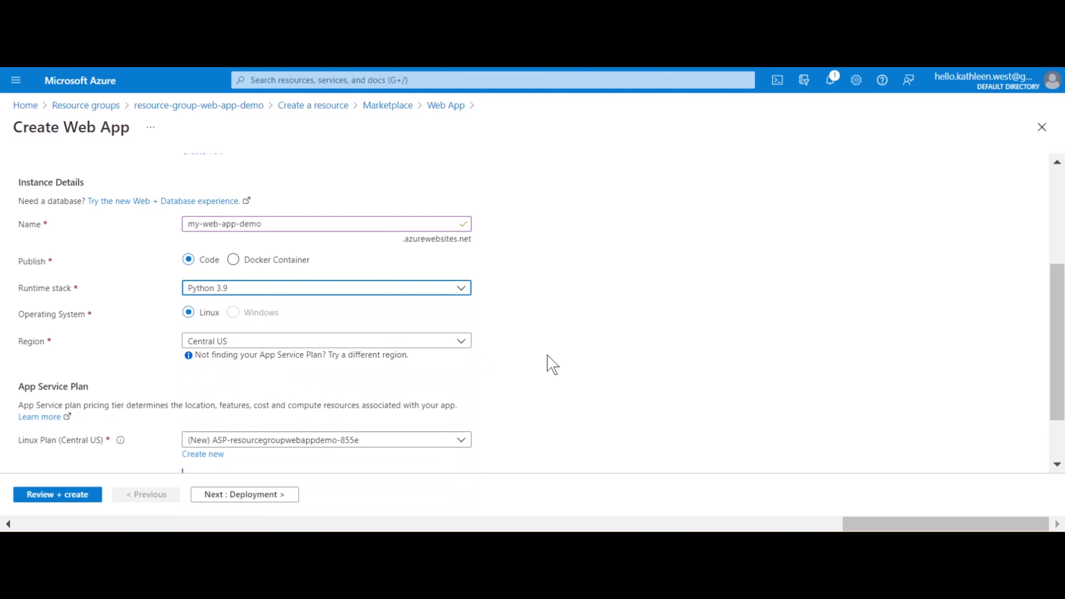
pyautogui.click(524, 334)
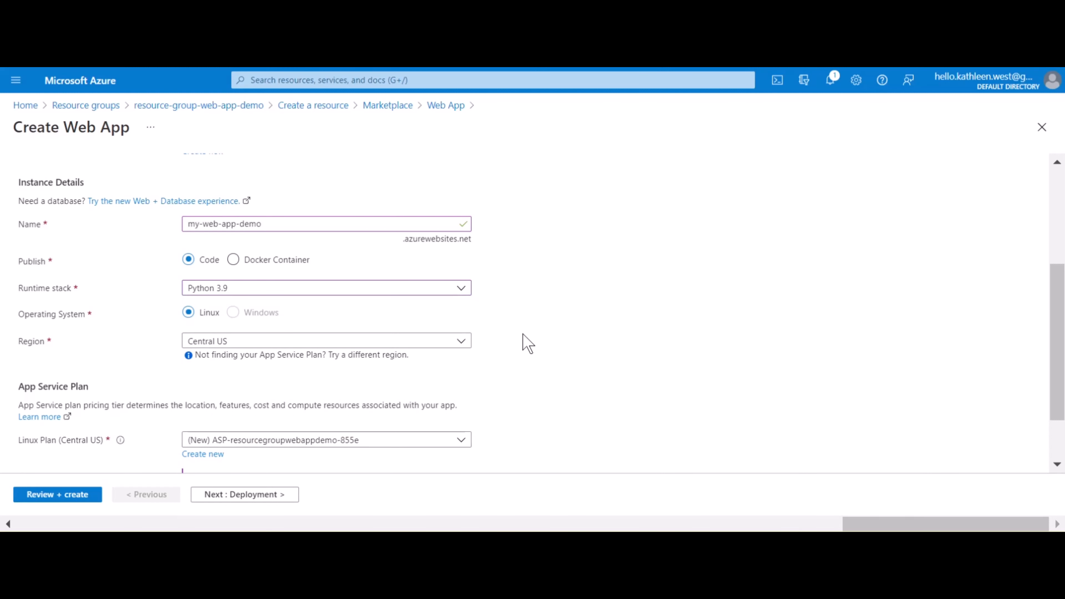
# Change the App Service plan size to the free F1 tier for Dev / Test workloads
pyautogui.scroll(-2, 524, 334)
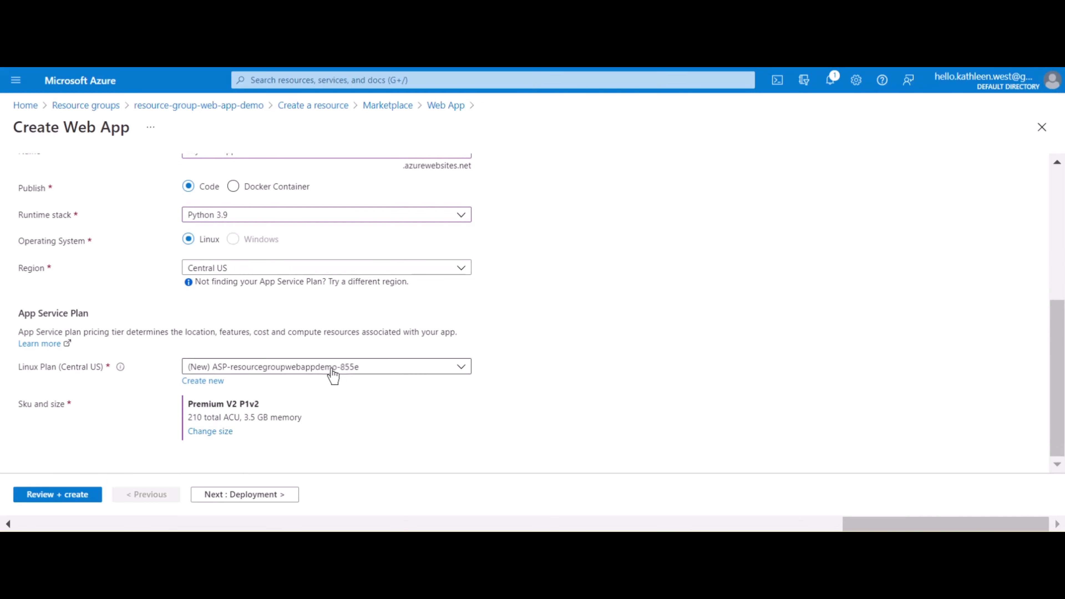
pyautogui.click(217, 432)
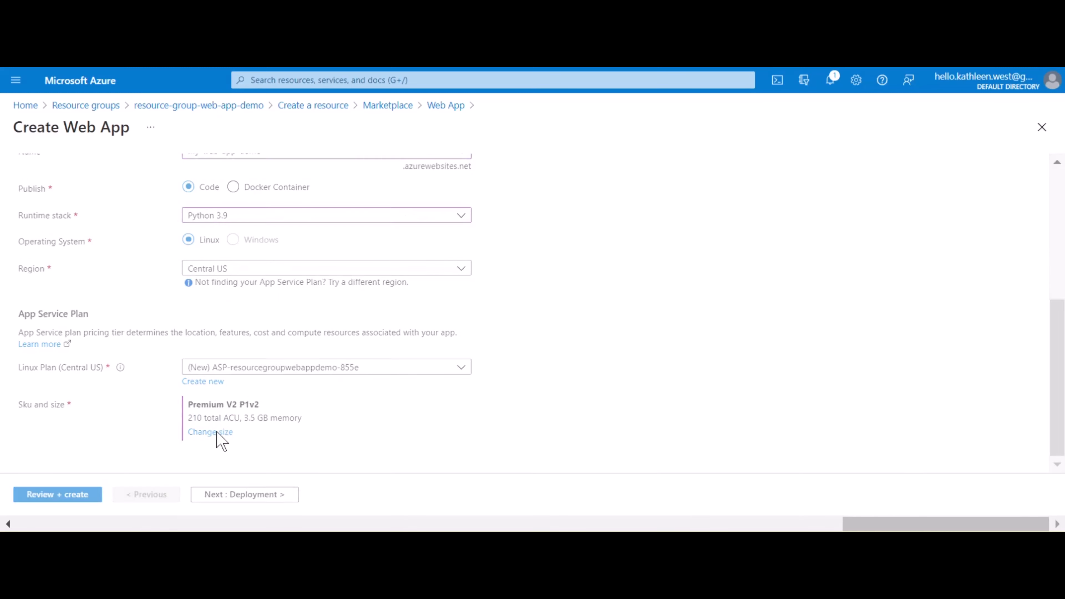
pyautogui.click(600, 283)
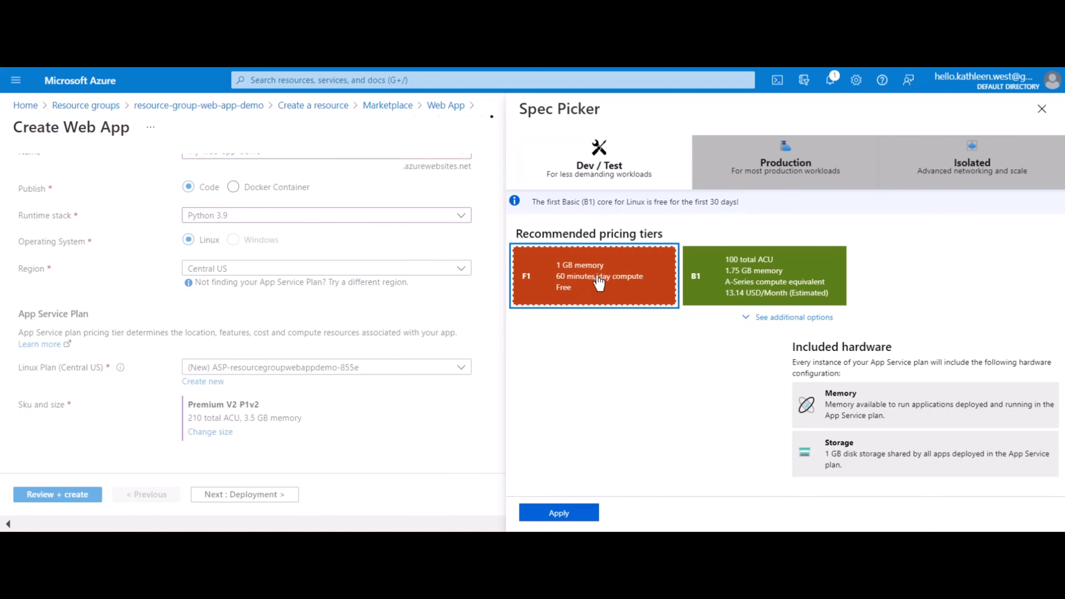
pyautogui.click(559, 512)
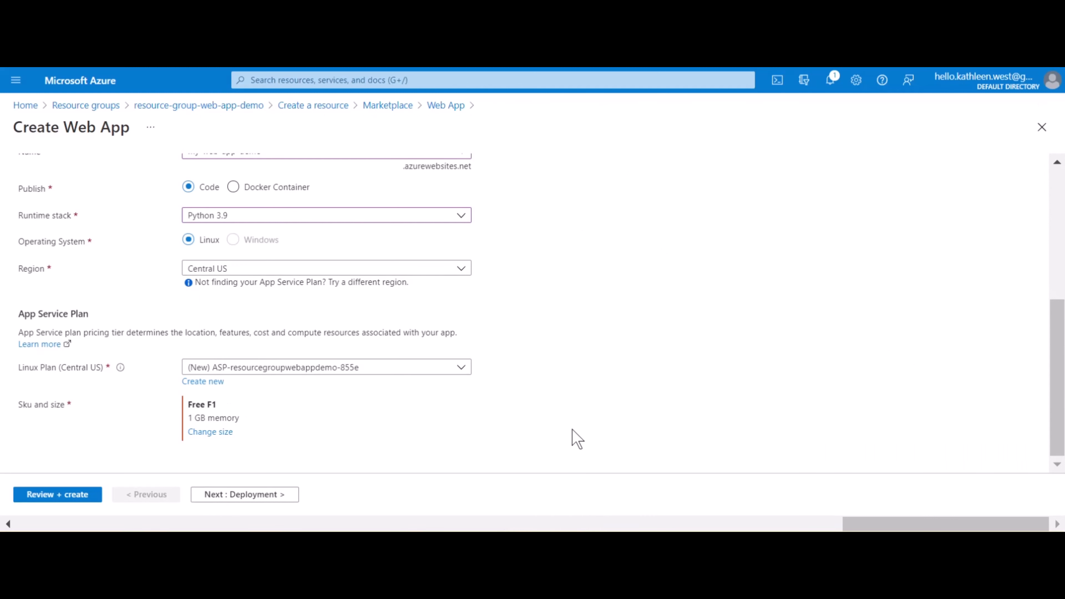
# Keep the default deployment, monitoring and tag settings, review the summary including continuous deployment, and create the web app
pyautogui.click(238, 495)
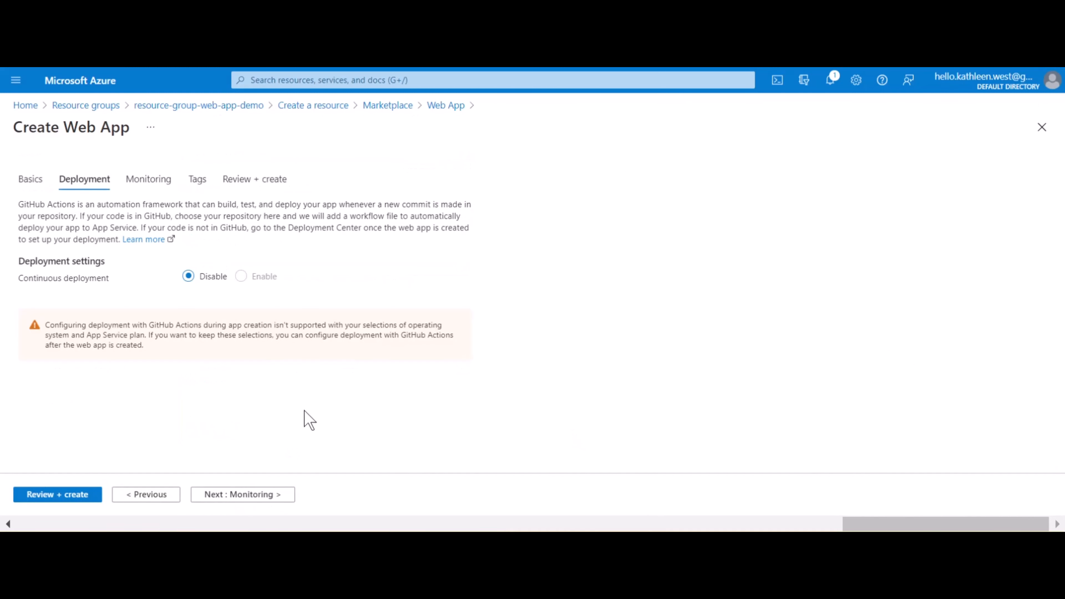
pyautogui.click(251, 496)
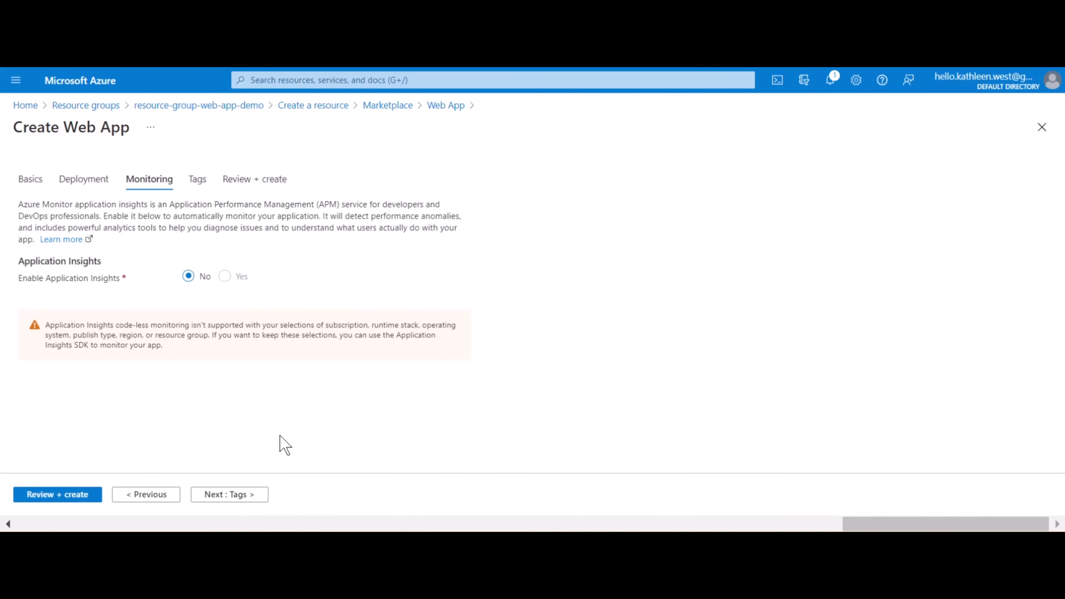
pyautogui.click(235, 496)
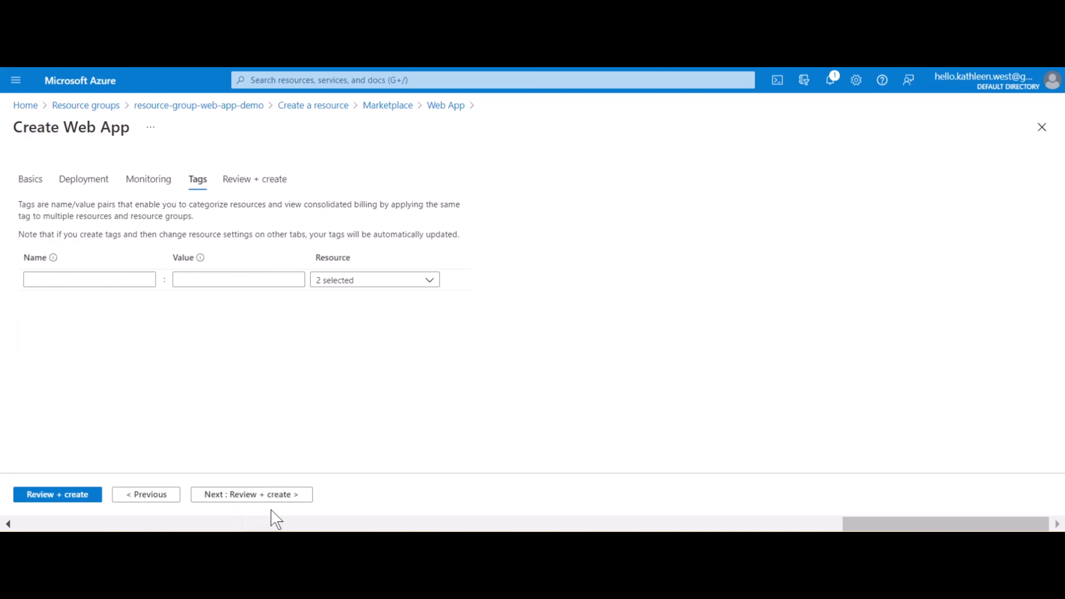
pyautogui.click(269, 499)
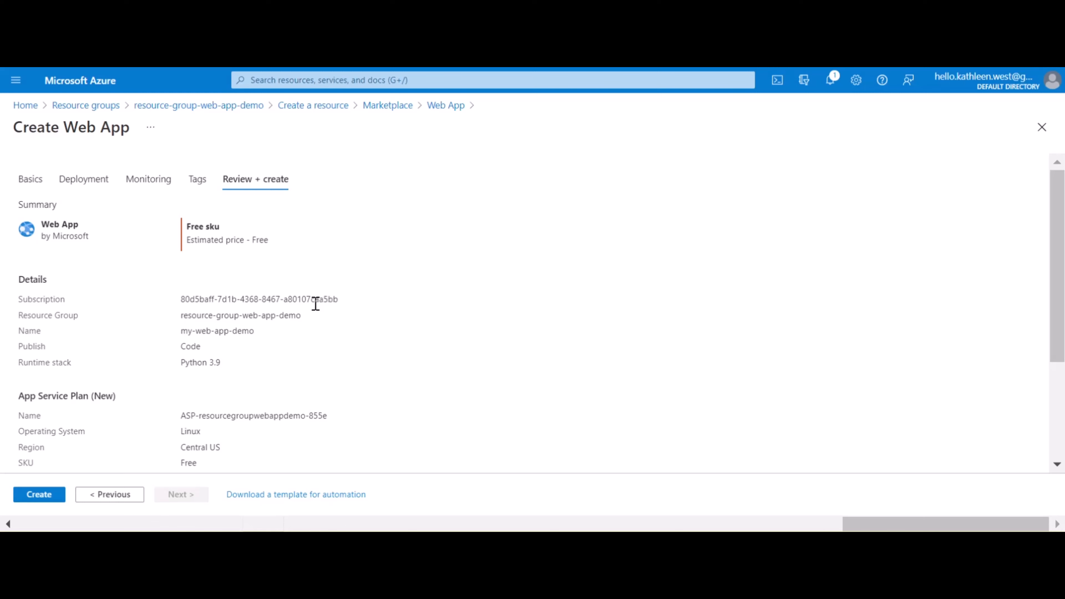
pyautogui.scroll(-4, 316, 302)
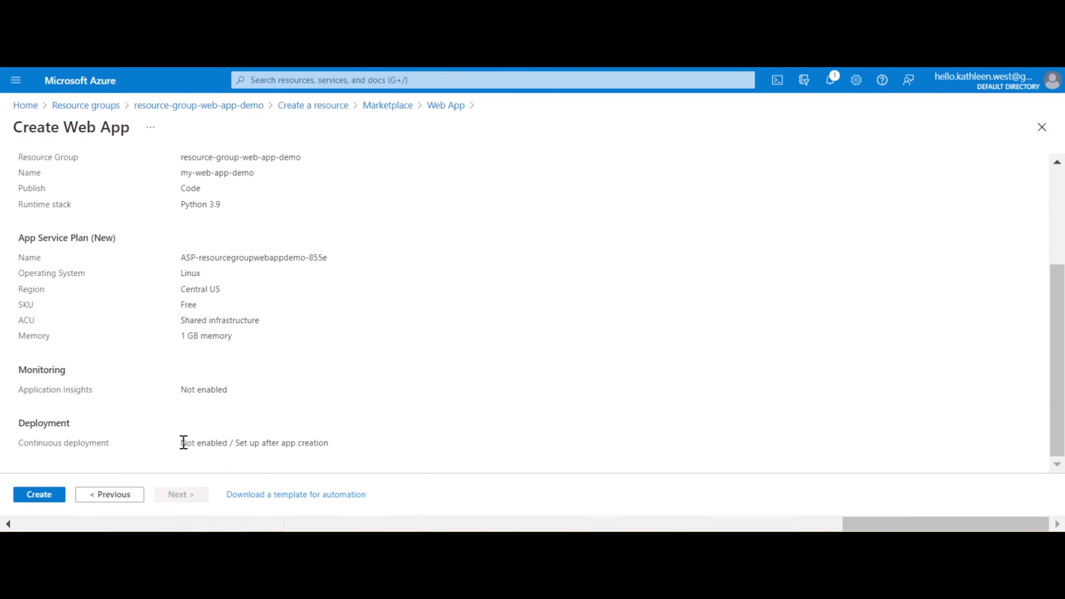
pyautogui.moveTo(328, 443); pyautogui.dragTo(181, 454)
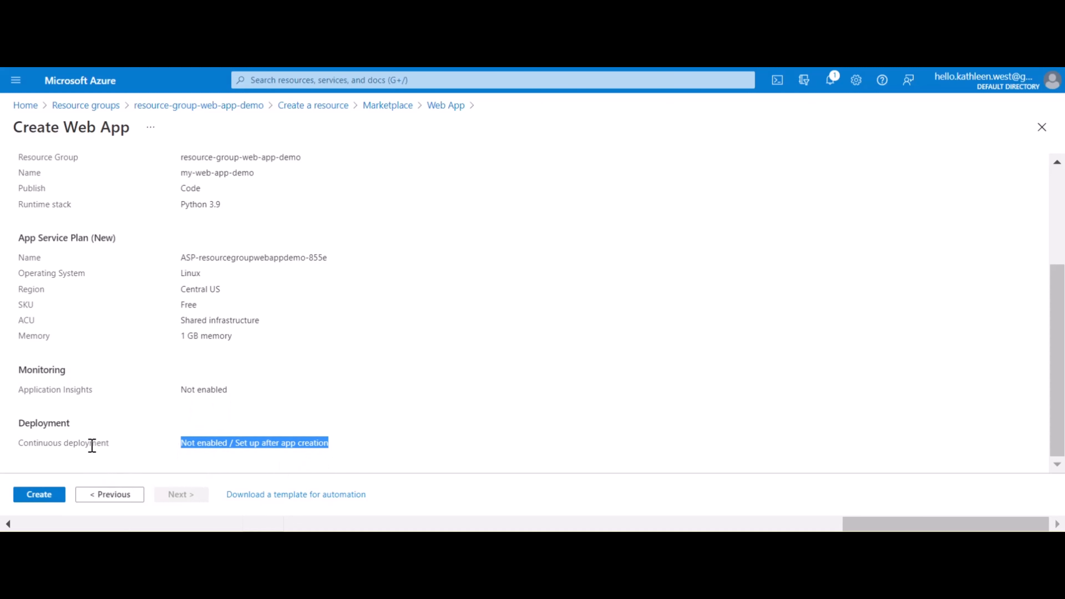
pyautogui.click(34, 505)
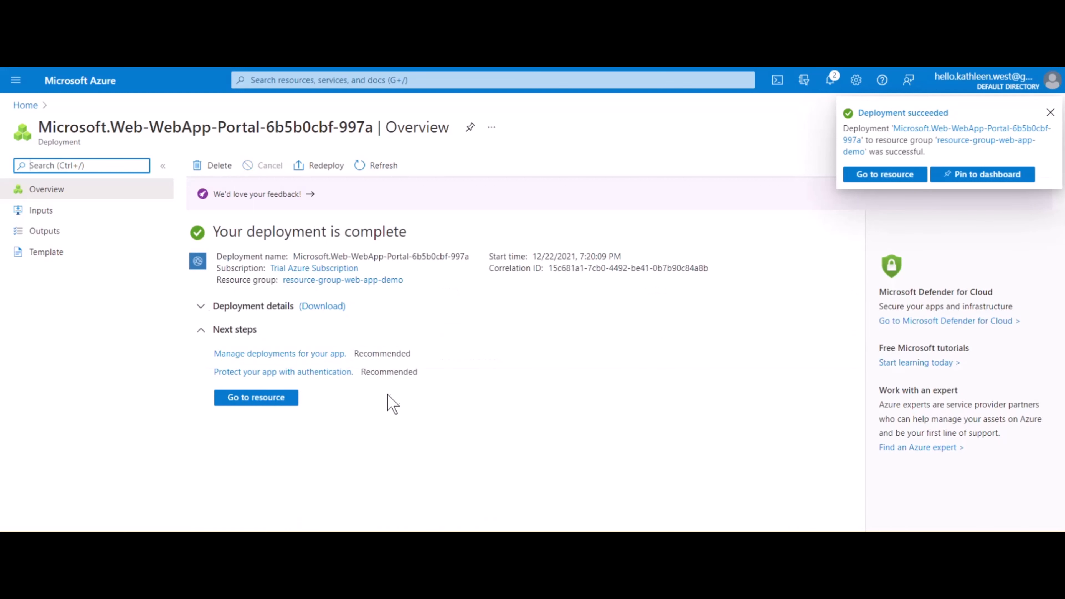
# Go to the deployed my-web-app-demo resource and view its default site at my-web-app-demo.azurewebsites.net
pyautogui.click(259, 397)
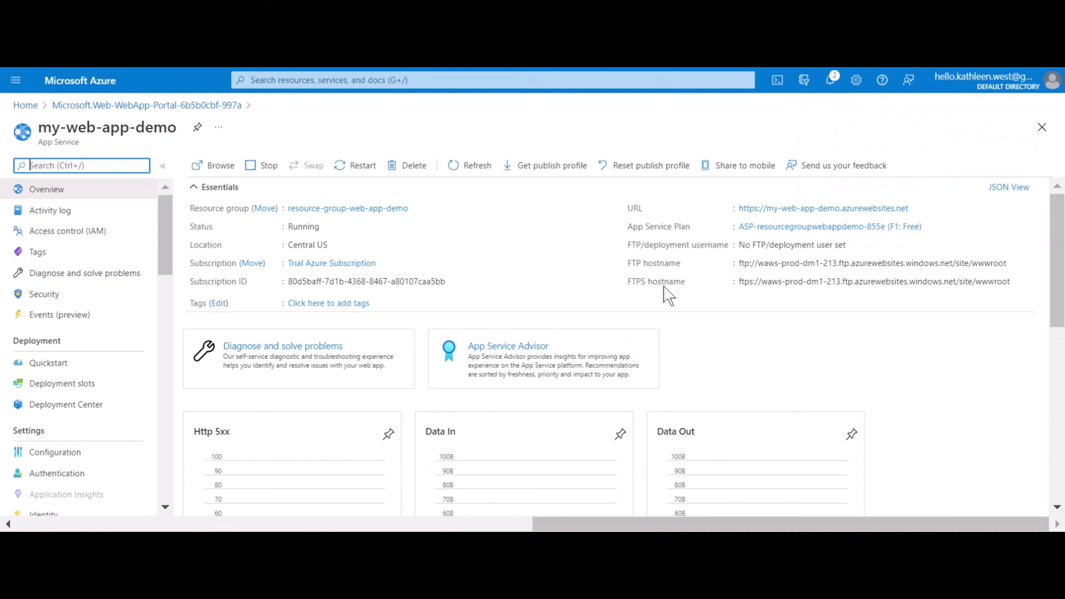
pyautogui.click(840, 209)
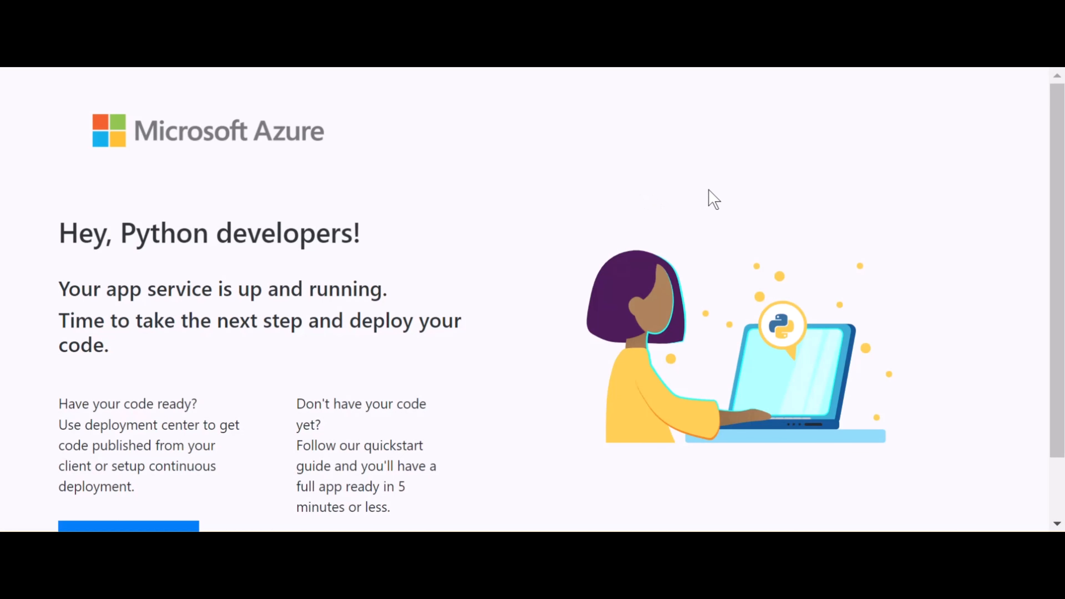
pyautogui.scroll(-2, 709, 198)
pyautogui.scroll(2, 708, 197)
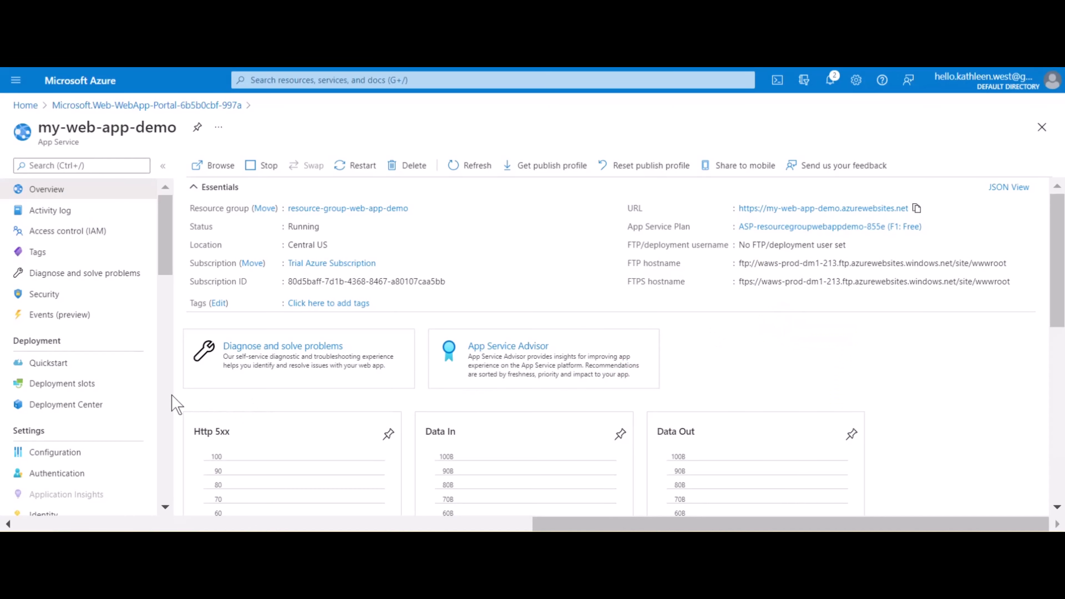
# In the Deployment Center, set the code source to GitHub with the Azure-App-Service-Web-App-Demo-Project repository and the main branch
pyautogui.click(76, 411)
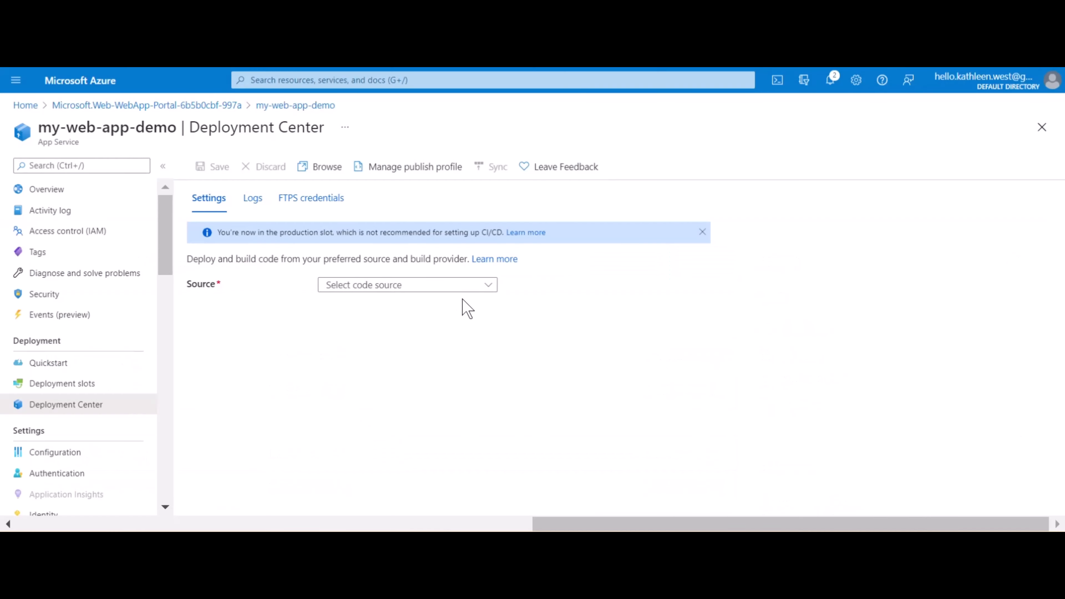
pyautogui.click(488, 287)
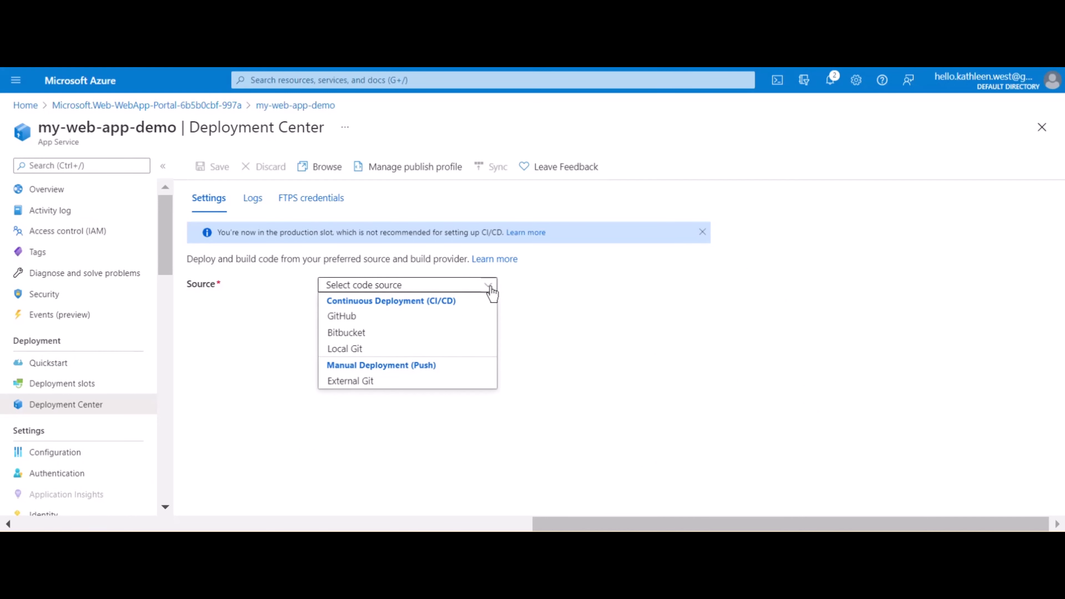
pyautogui.click(372, 319)
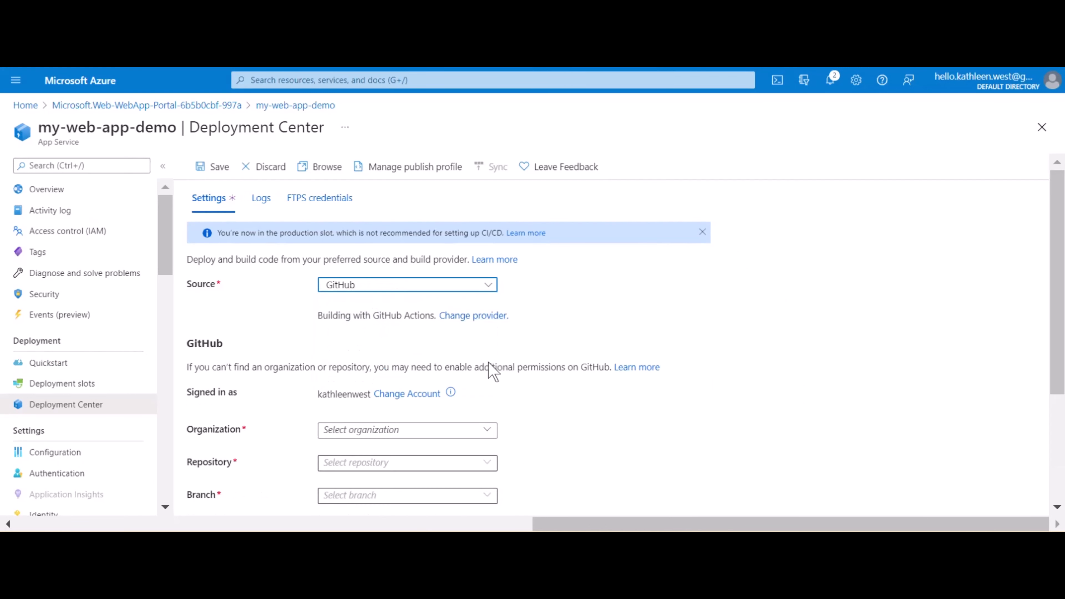
pyautogui.scroll(-1, 585, 394)
pyautogui.scroll(-2, 579, 392)
pyautogui.scroll(1, 580, 392)
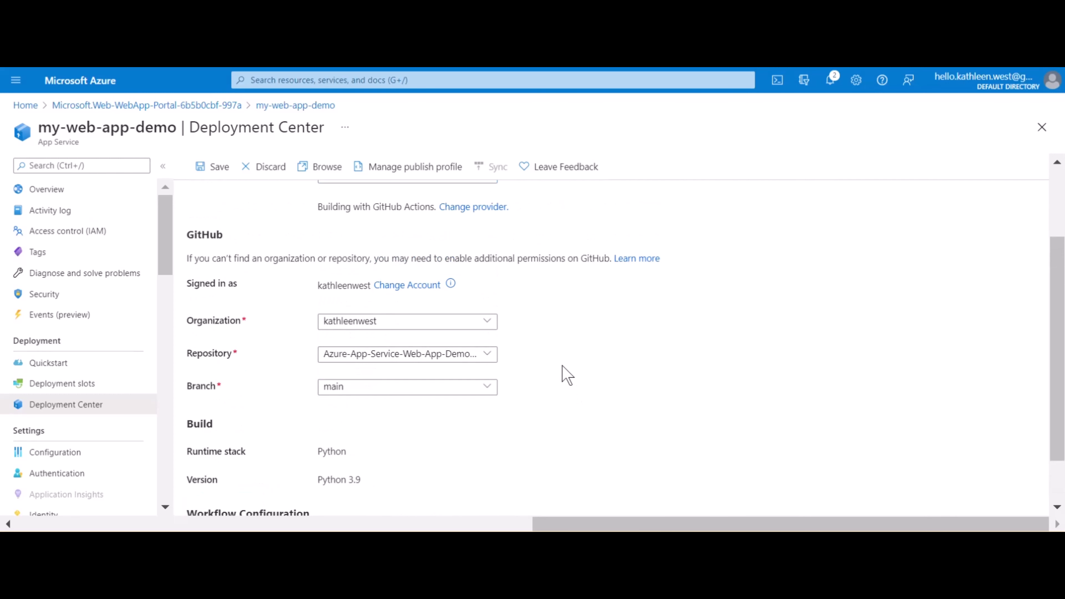
pyautogui.scroll(-1, 567, 375)
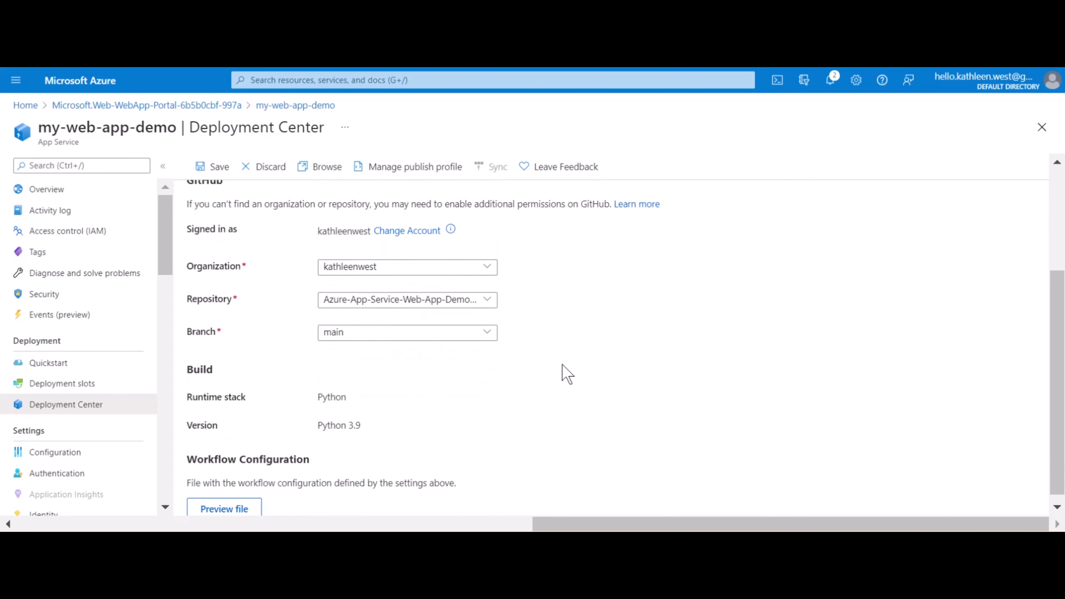
# Preview the generated workflow configuration file for main_my-web-app-demo.yml and save the GitHub deployment settings
pyautogui.click(238, 507)
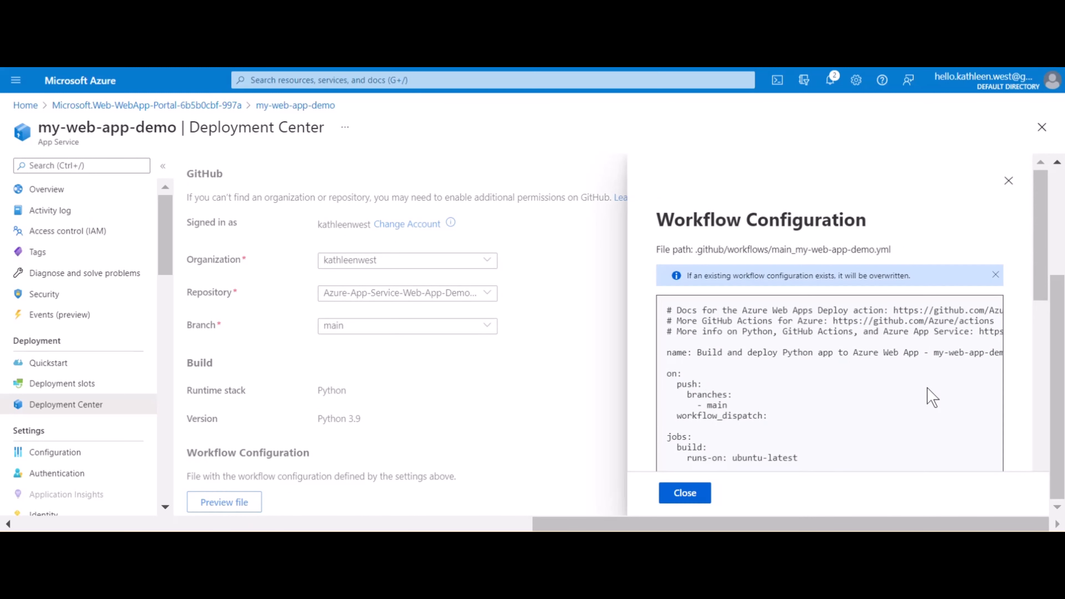
pyautogui.moveTo(1039, 293); pyautogui.dragTo(1038, 373)
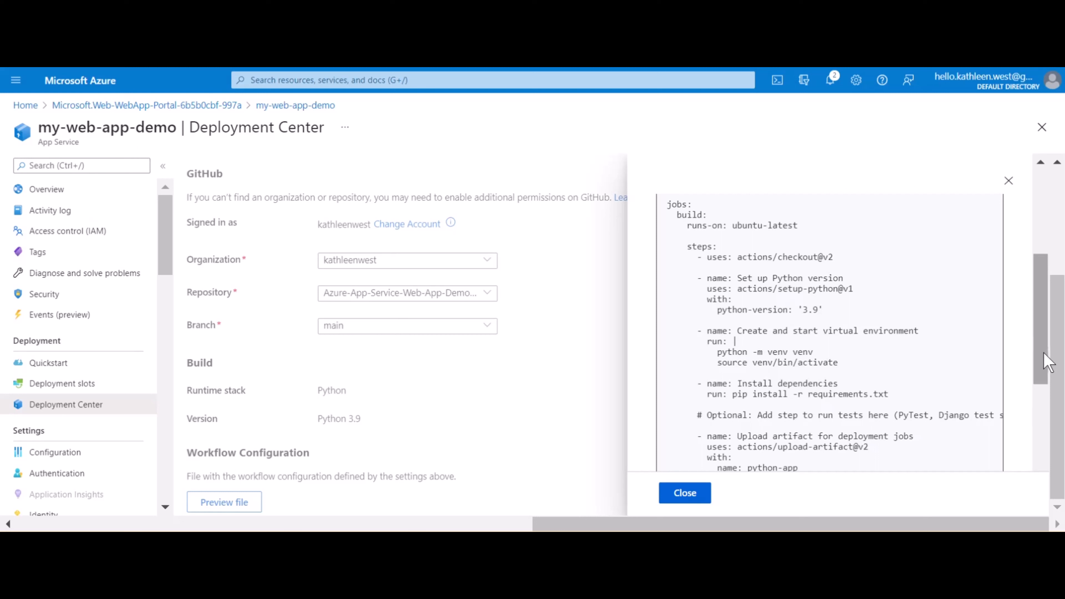
pyautogui.moveTo(1043, 352); pyautogui.dragTo(1041, 424)
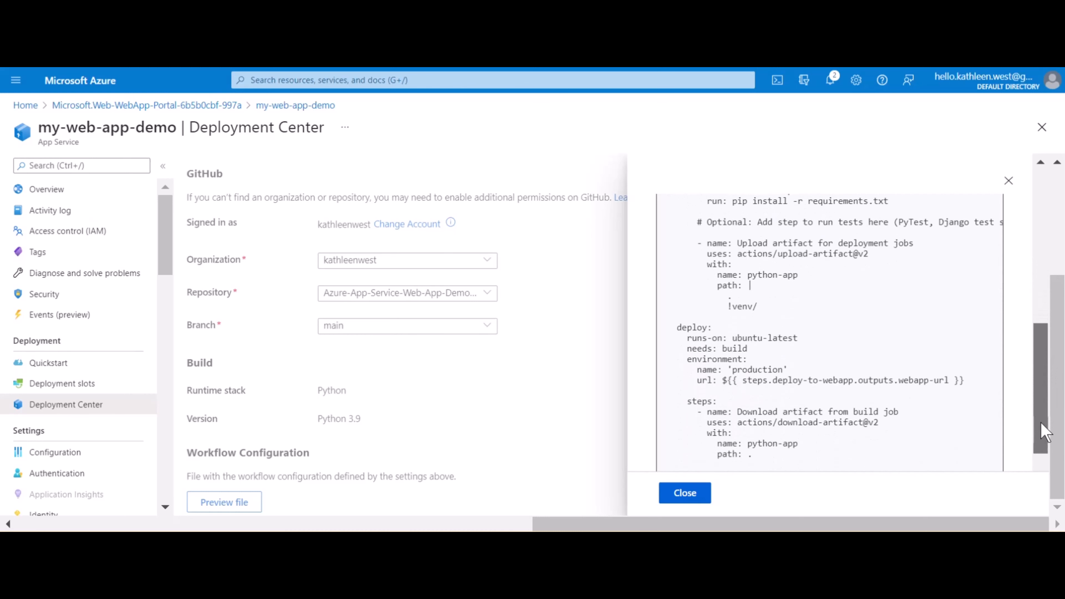
pyautogui.click(696, 495)
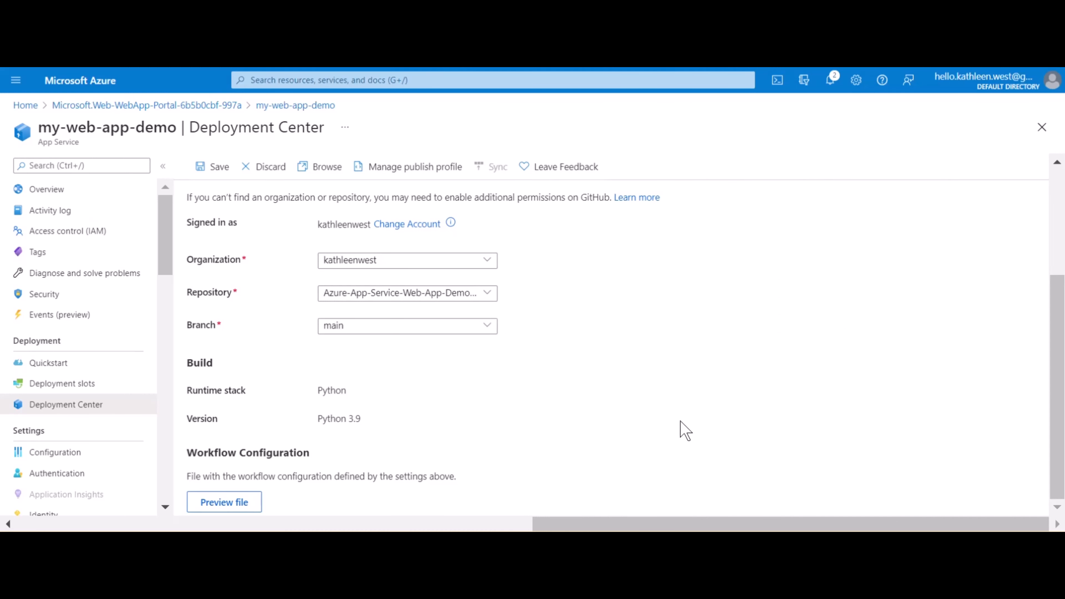
pyautogui.click(218, 170)
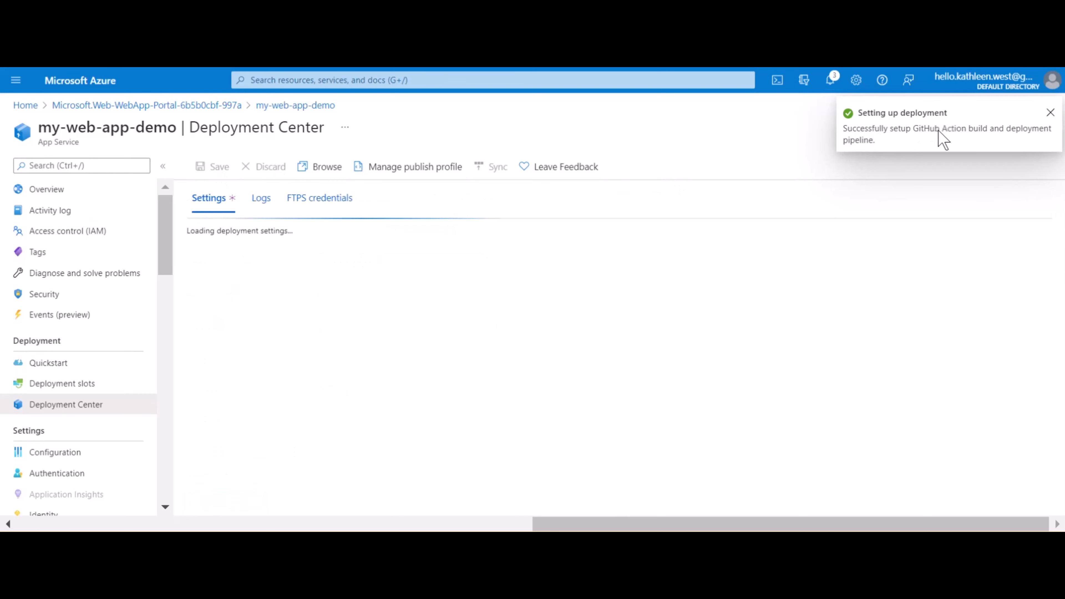
# Follow the deployment logs to the GitHub Actions workflow run and examine the steps of its build job
pyautogui.click(251, 200)
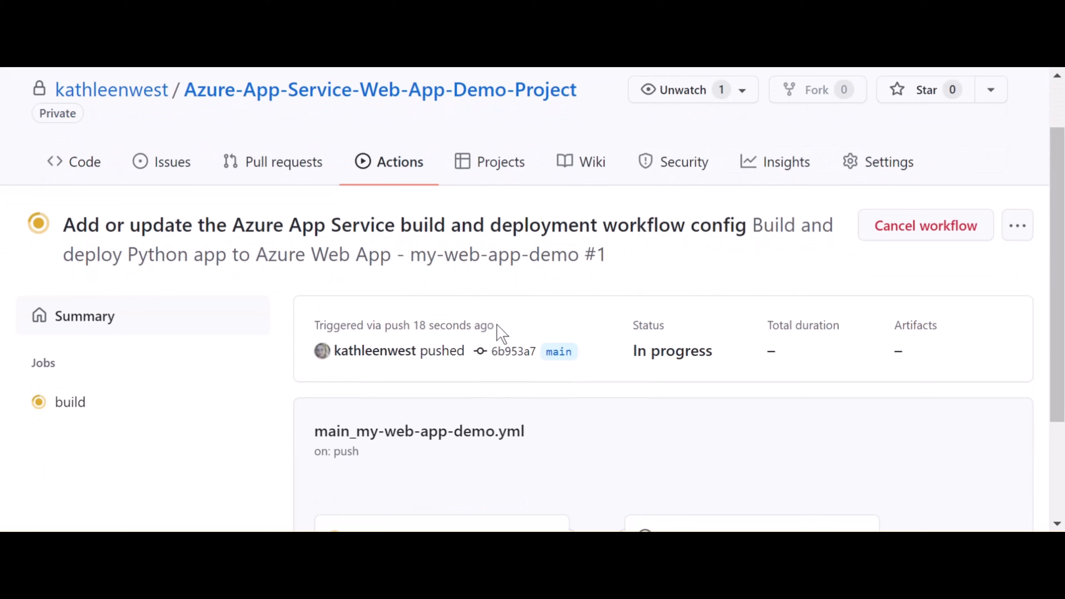
pyautogui.scroll(-3, 497, 323)
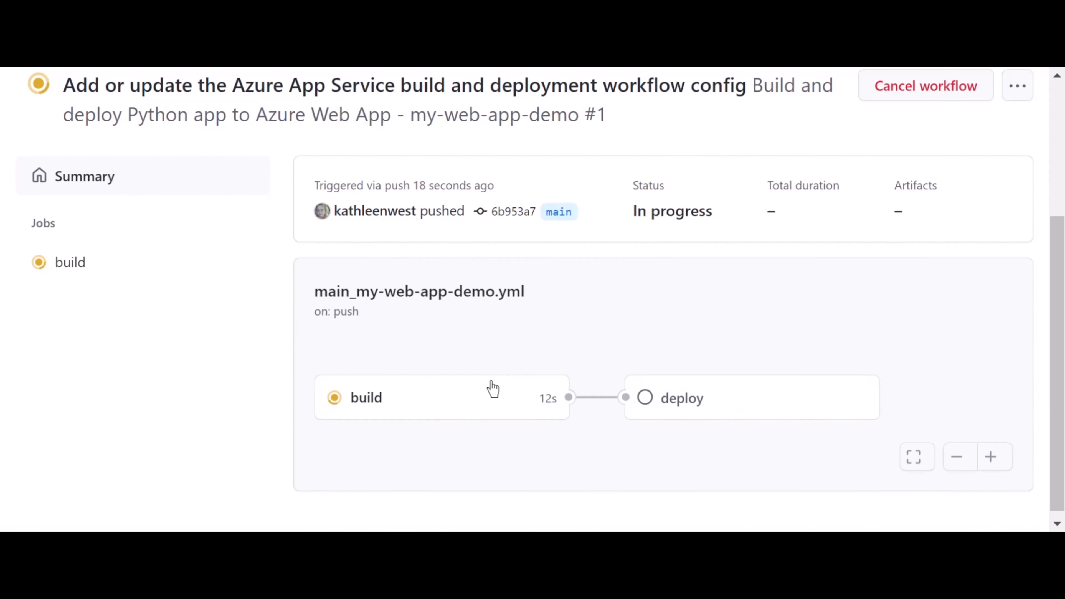
pyautogui.click(493, 406)
pyautogui.scroll(-3, 514, 319)
pyautogui.scroll(-3, 514, 318)
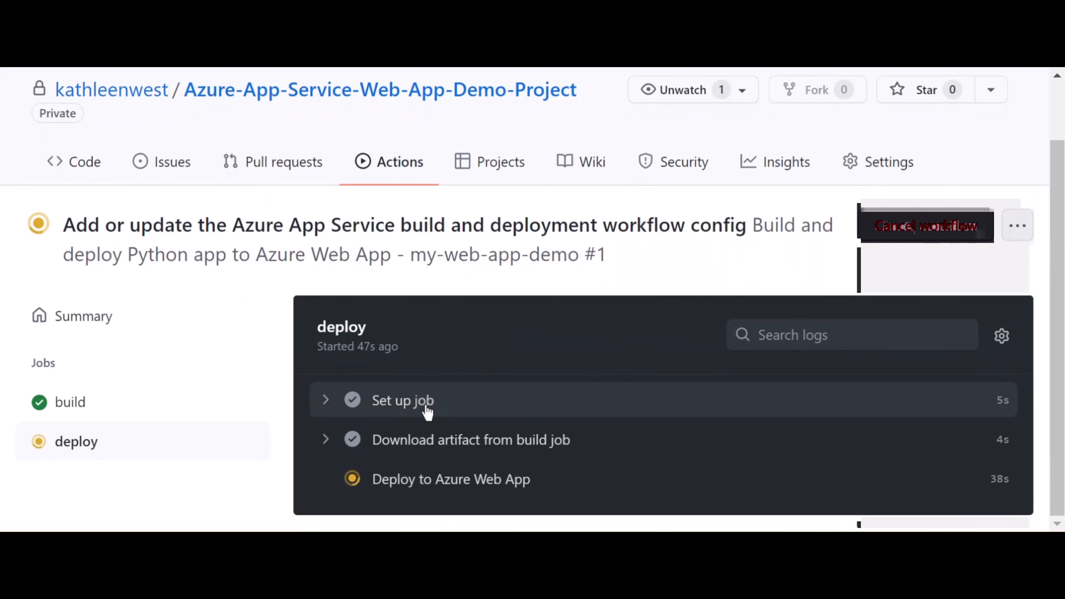
pyautogui.click(425, 409)
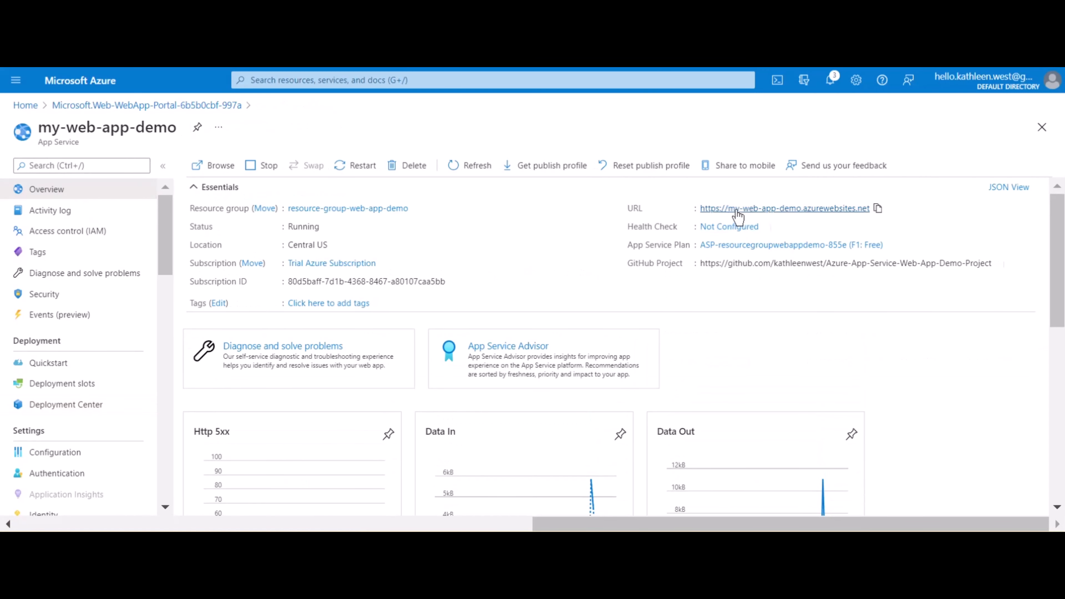
# Open the web app's URL from the my-web-app-demo overview in Azure and look through the deployed home page
pyautogui.click(737, 210)
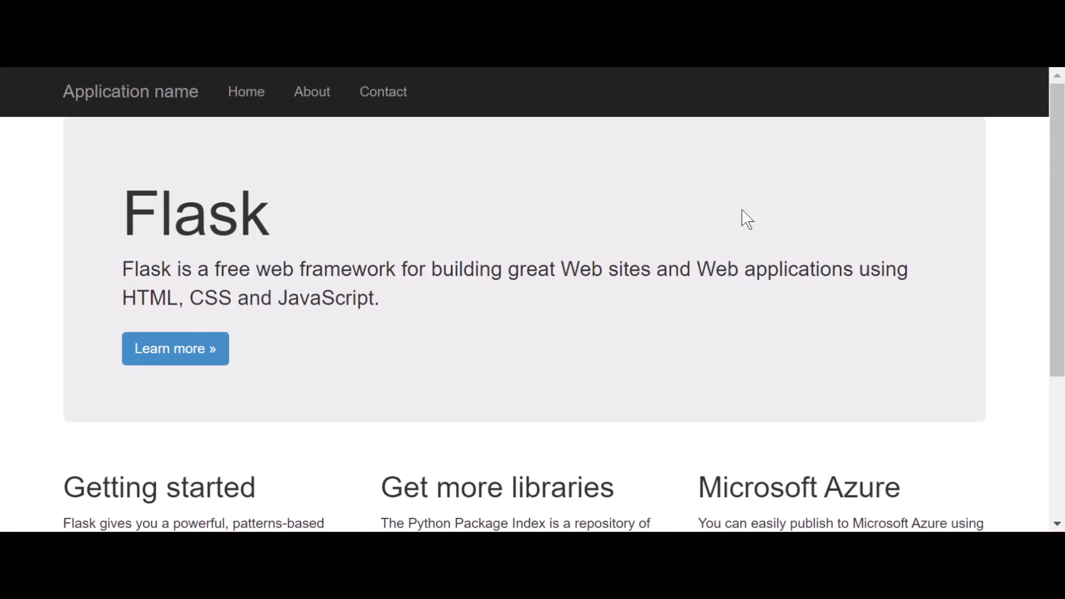
pyautogui.scroll(-5, 857, 227)
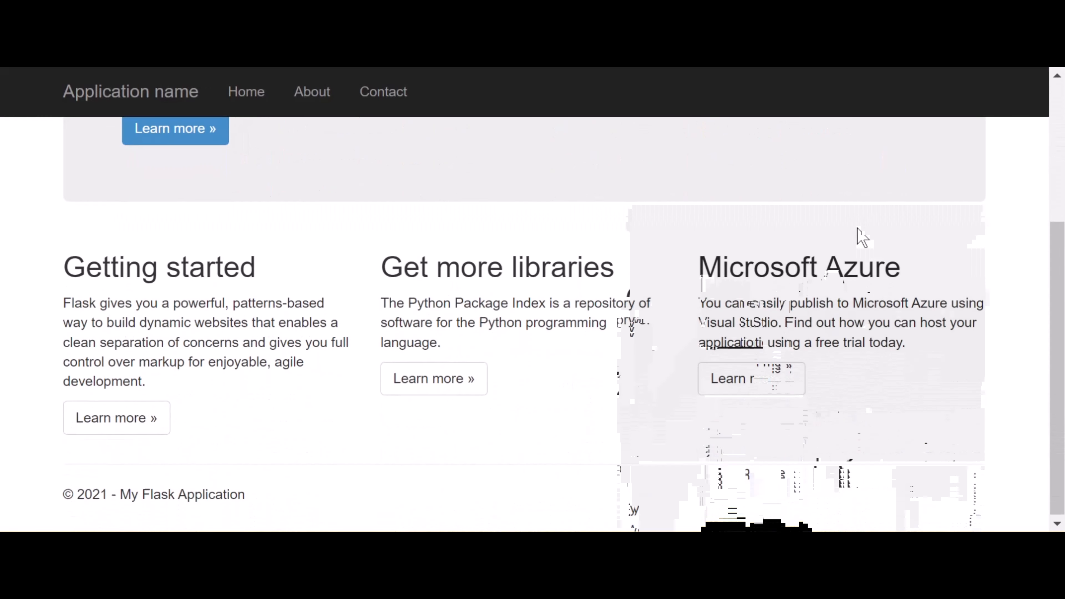
pyautogui.scroll(5, 857, 227)
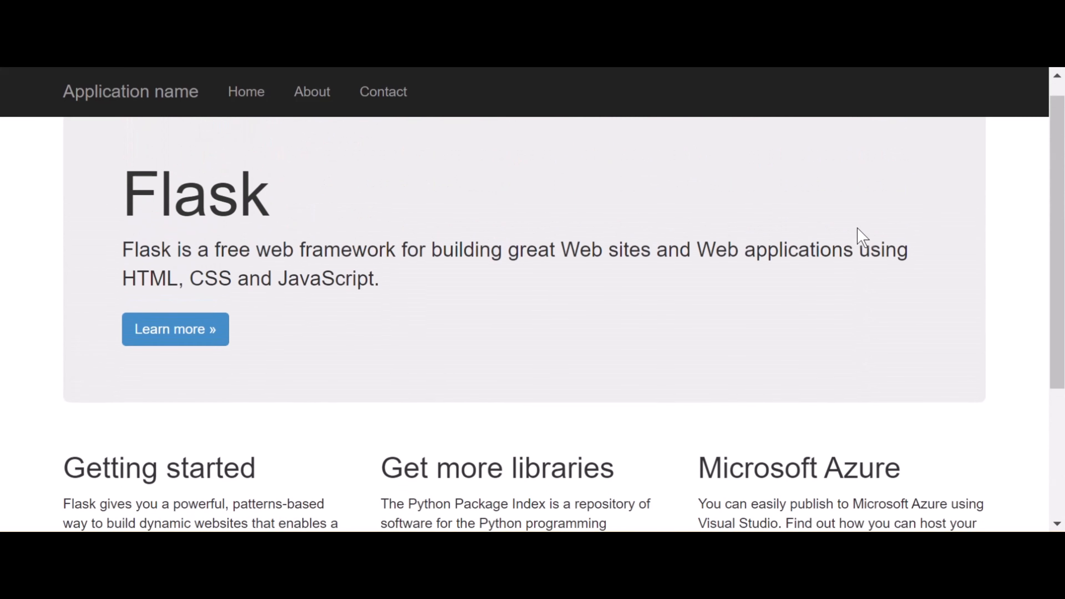